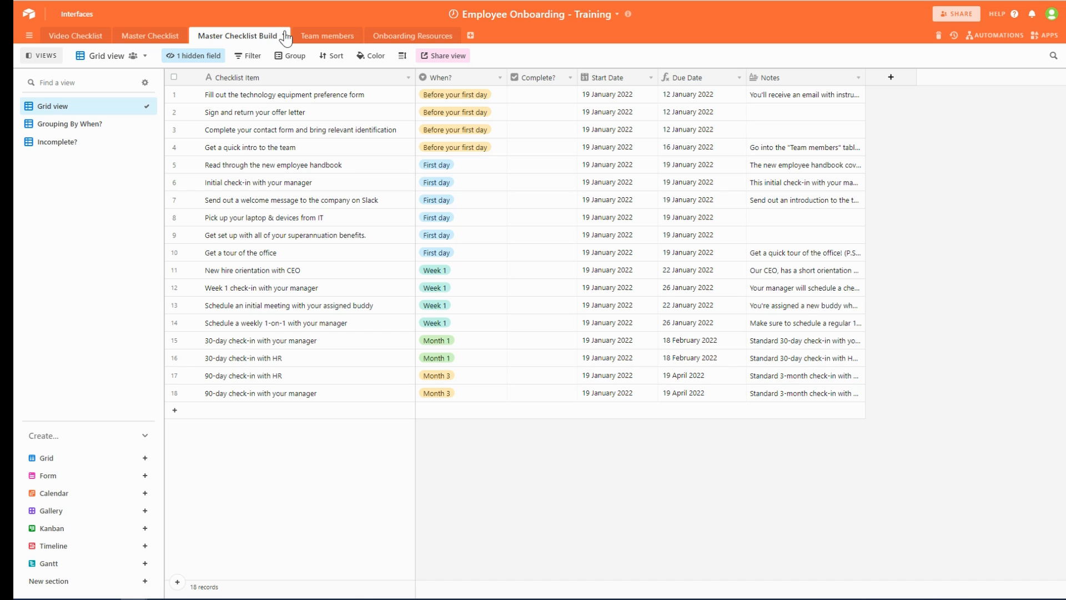
- Duplicate the Master Checklist Build table with its records included
{"action": "left_click", "coordinate": [284, 37]}
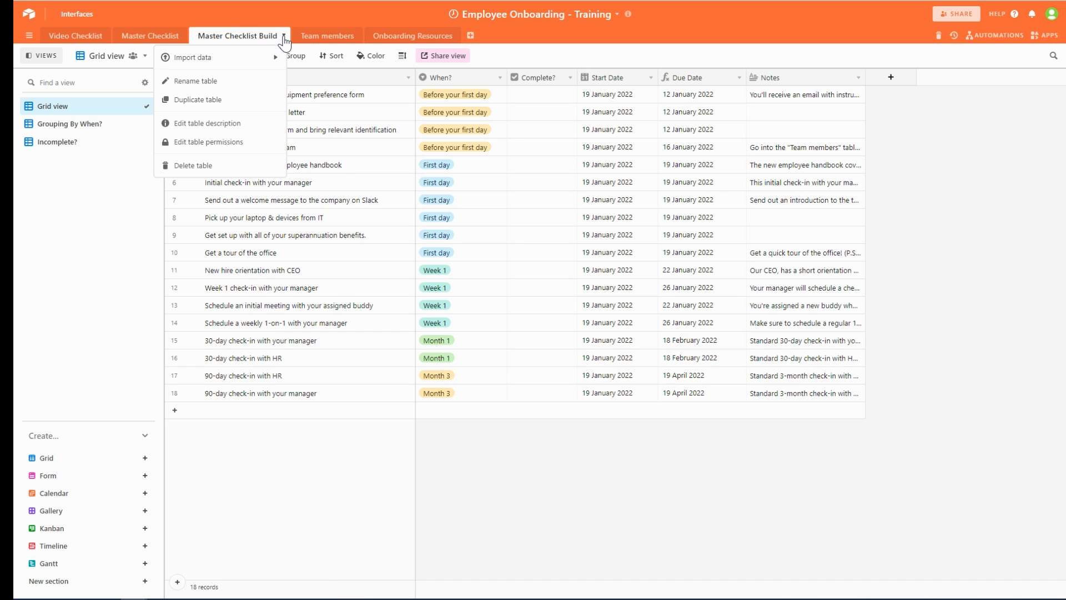
{"action": "left_click", "coordinate": [255, 103]}
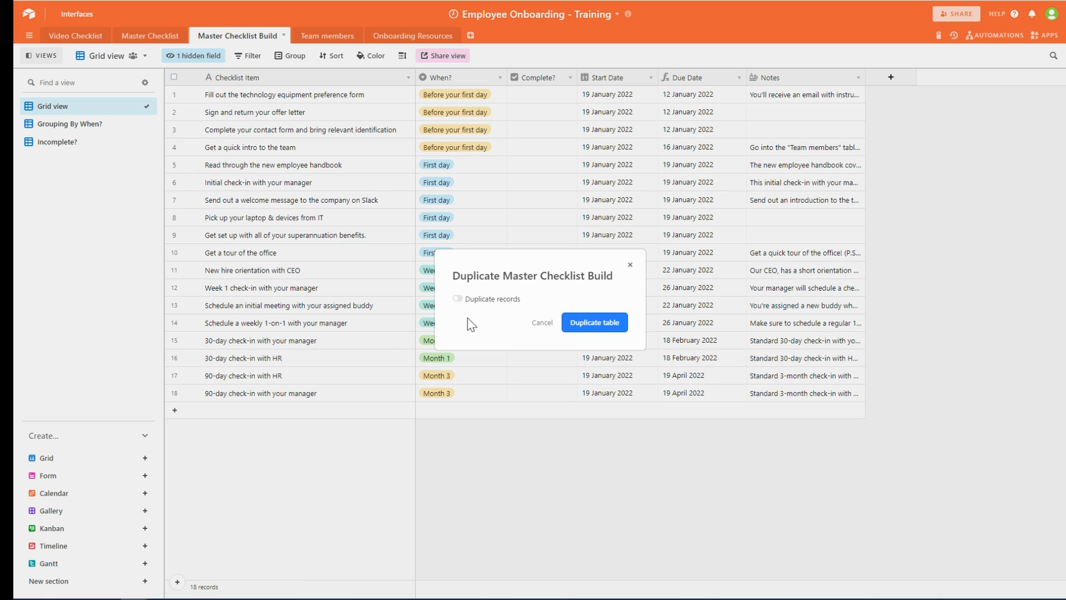
{"action": "left_click", "coordinate": [459, 300]}
{"action": "left_click", "coordinate": [602, 331]}
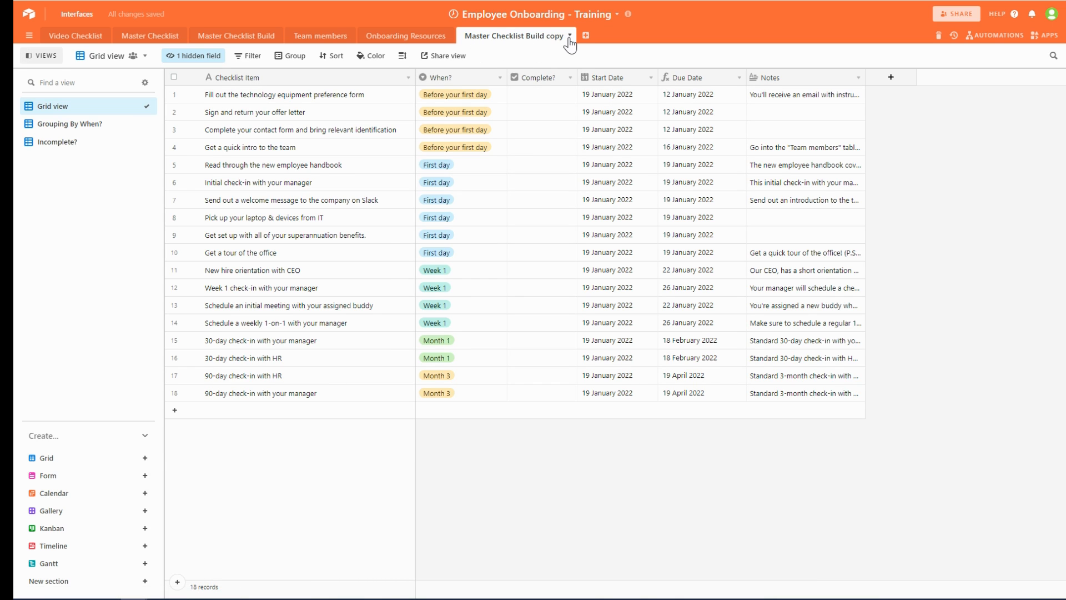
- Rename the Master Checklist Build copy table to 'Onboard - John'
{"action": "left_click", "coordinate": [570, 36]}
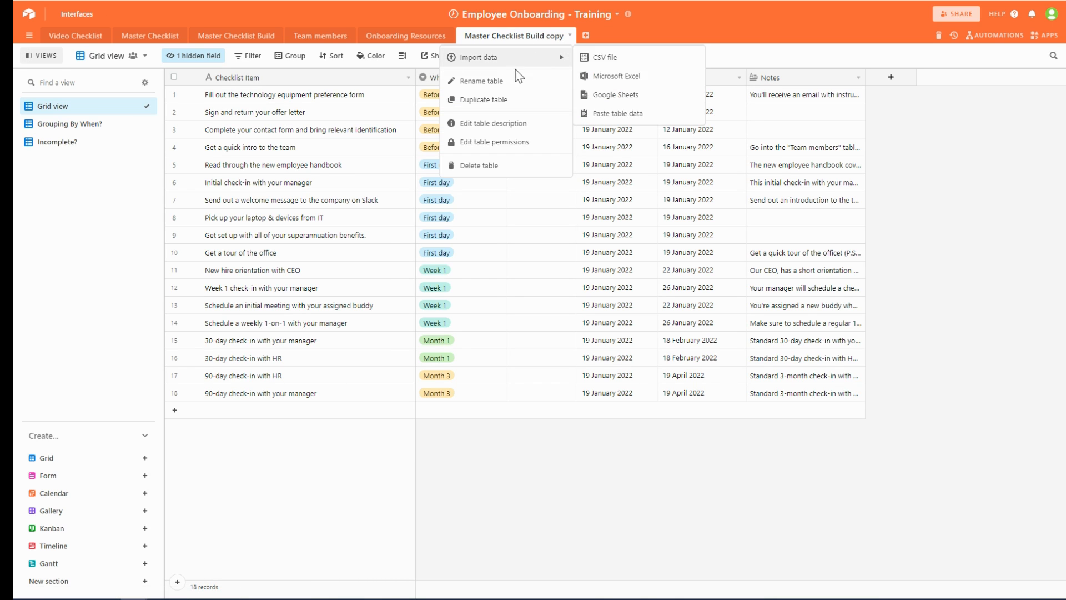
{"action": "left_click", "coordinate": [487, 85]}
{"action": "type", "text": "Onboa"}
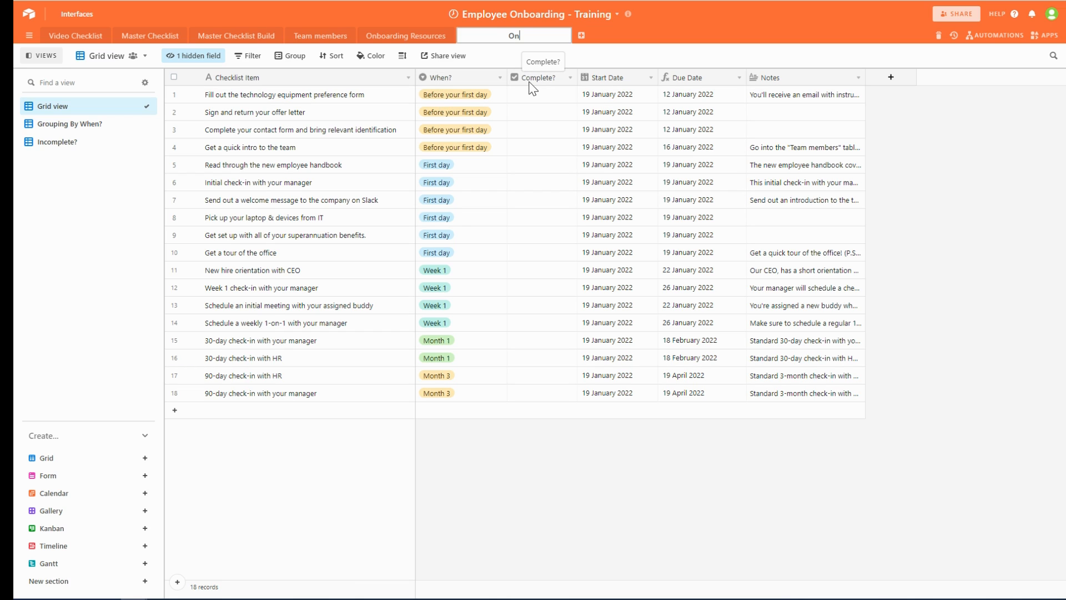
{"action": "type", "text": "rd - John"}
{"action": "left_click", "coordinate": [640, 44]}
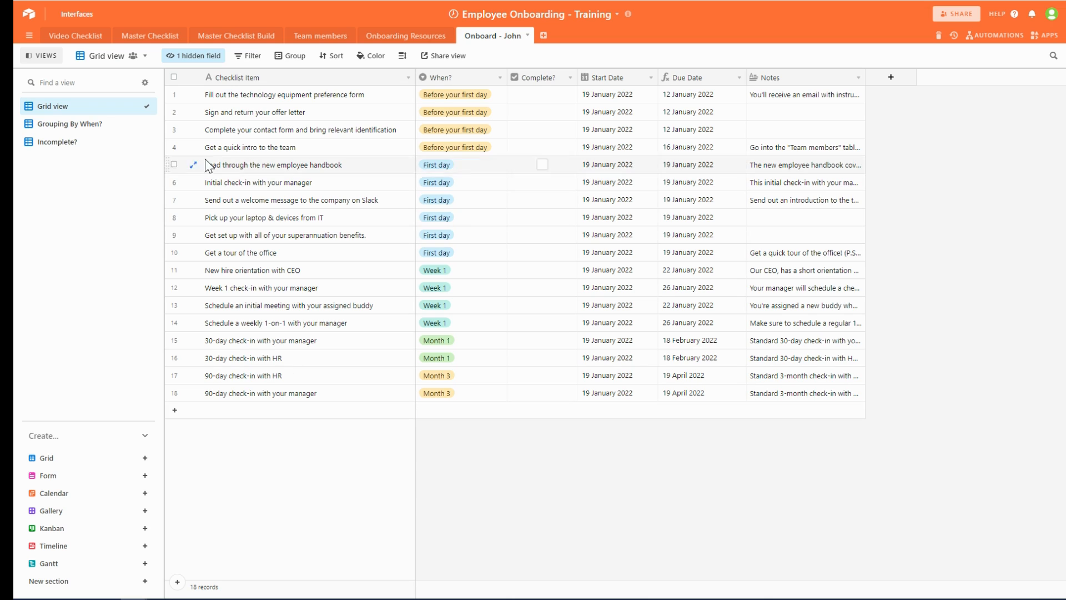
- Select the first four checklist rows and bring up their context menu
{"action": "left_click", "coordinate": [173, 95]}
{"action": "left_click", "coordinate": [173, 112]}
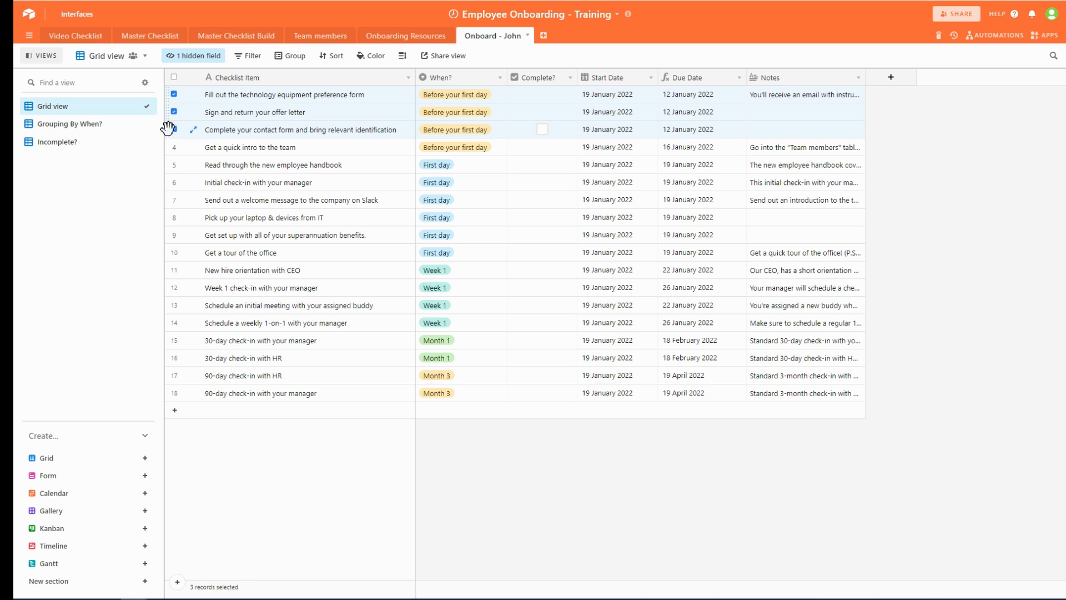
{"action": "mouse_move", "coordinate": [167, 130]}
{"action": "left_mouse_down"}
{"action": "mouse_move", "coordinate": [171, 161]}
{"action": "mouse_move", "coordinate": [171, 130]}
{"action": "mouse_move", "coordinate": [180, 133]}
{"action": "left_mouse_up"}
{"action": "left_click", "coordinate": [174, 148]}
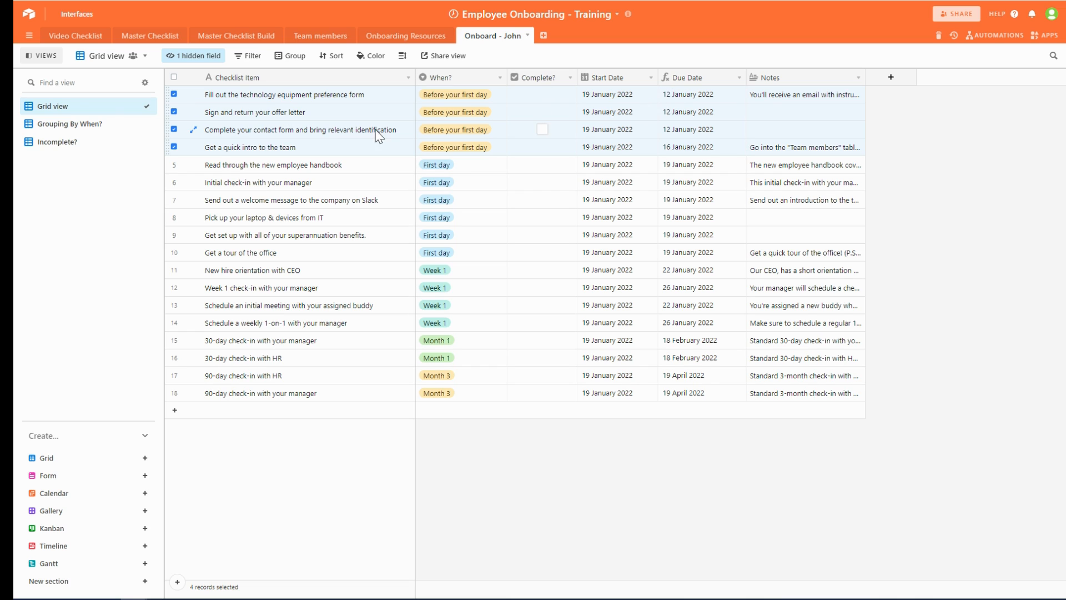
{"action": "right_click", "coordinate": [333, 117]}
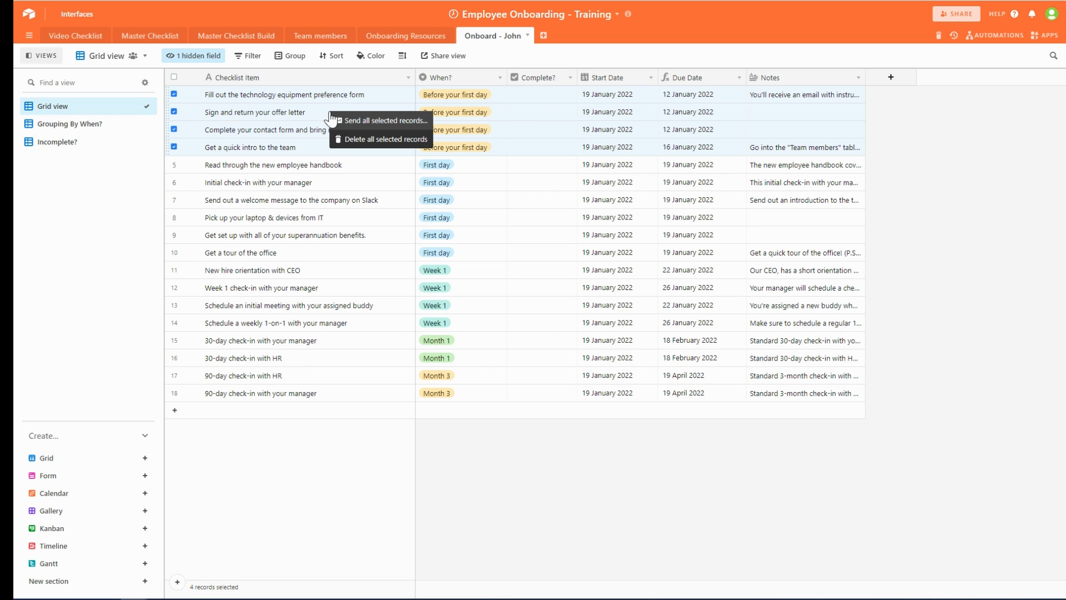
- Start emailing the selected records to the new hire's e-mail address with subject 'John - Onbaord to TBB'
{"action": "left_click", "coordinate": [404, 122]}
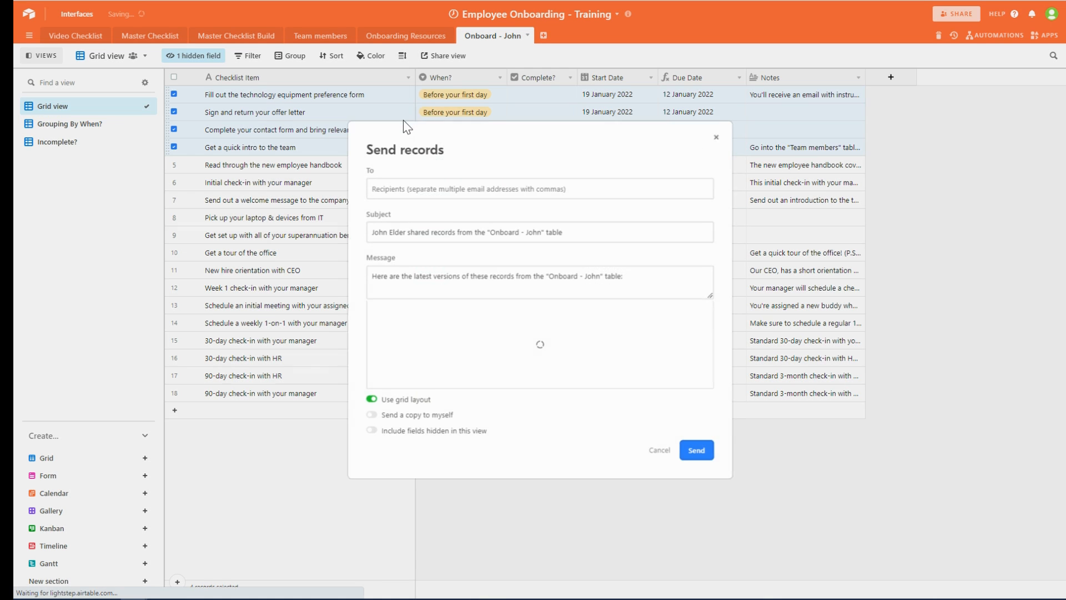
{"action": "left_click", "coordinate": [408, 188]}
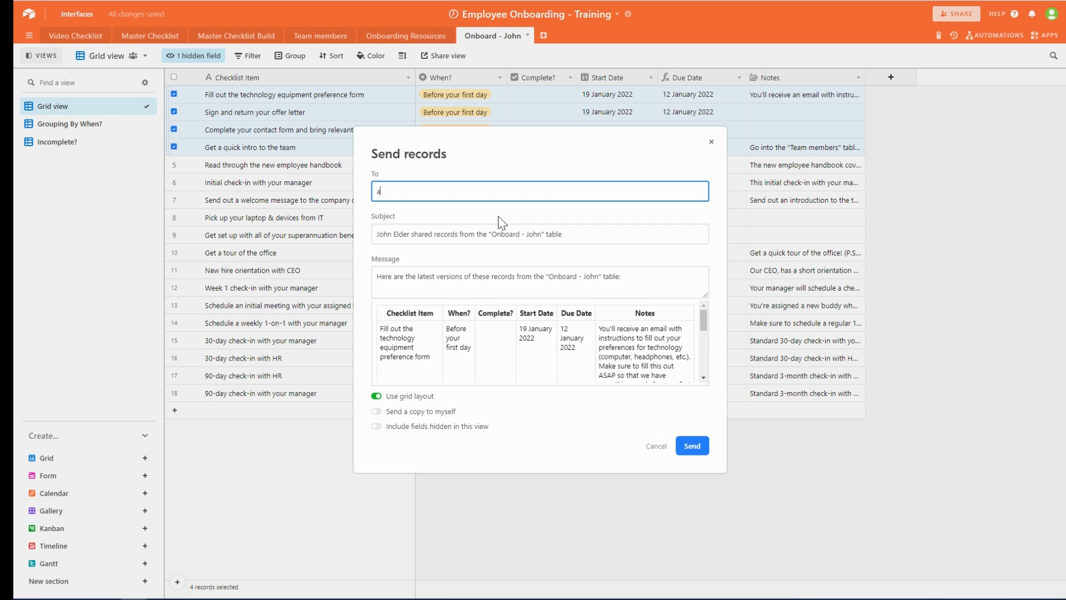
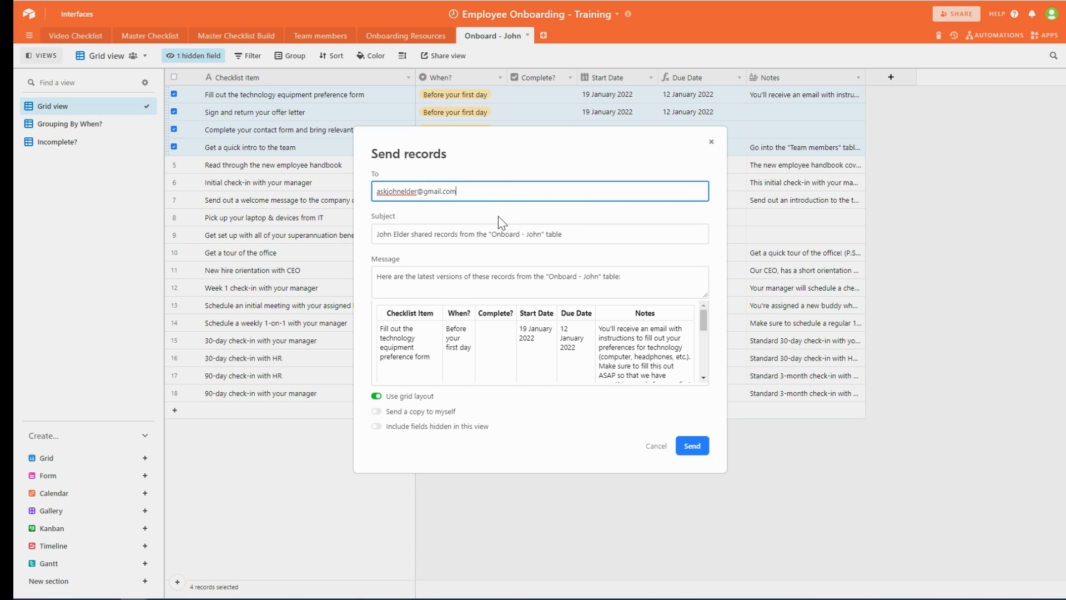
{"action": "key", "text": "Tab"}
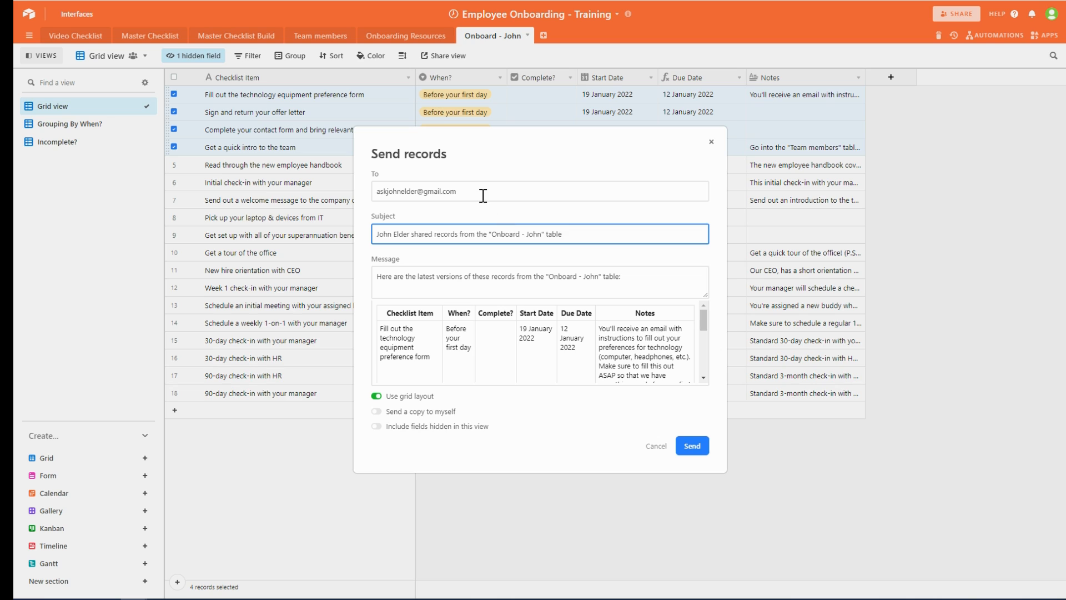
{"action": "left_click_drag", "start_coordinate": [571, 233], "coordinate": [373, 235]}
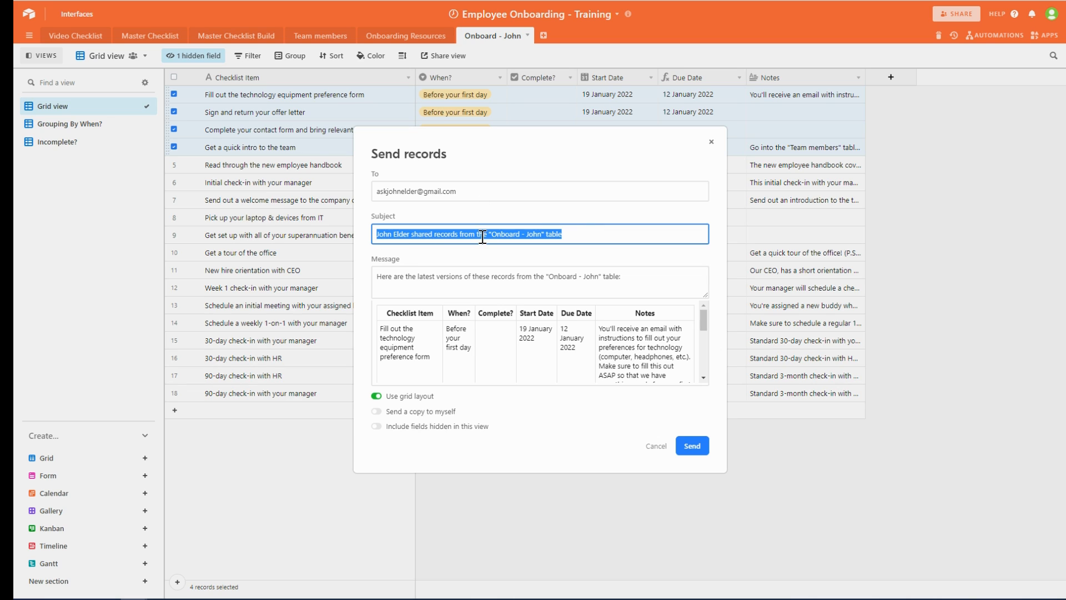
{"action": "type", "text": "John - "}
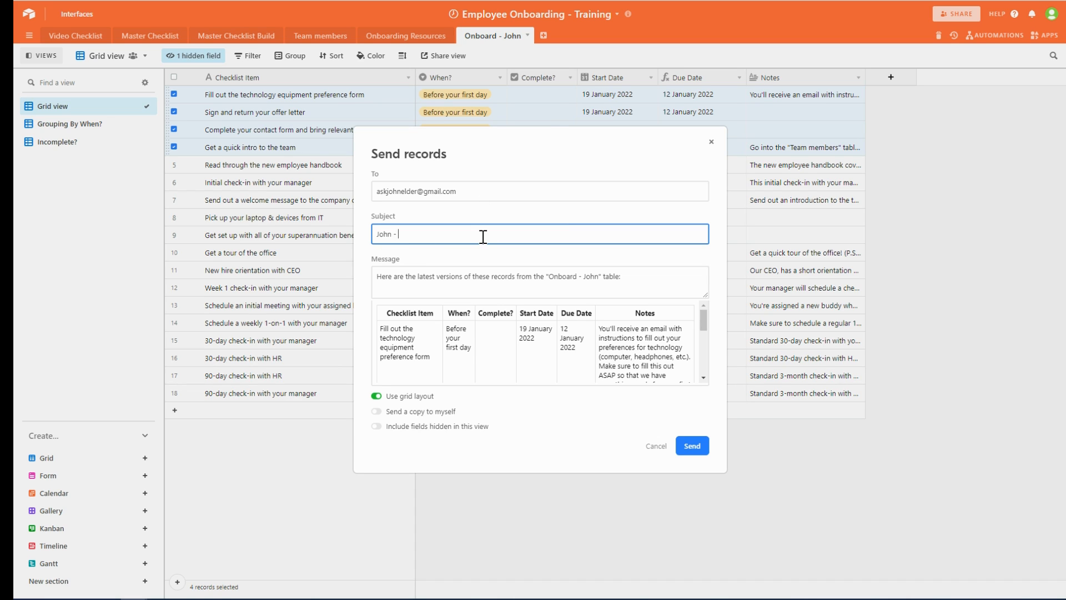
{"action": "type", "text": "Onbaord to TBB"}
- Correct 'Onbaord' to 'Onboard' and set the message to 'Here is your checklist prior to starting on your first day!'
{"action": "right_click", "coordinate": [418, 233]}
{"action": "left_click", "coordinate": [448, 241]}
{"action": "left_click_drag", "start_coordinate": [644, 278], "coordinate": [364, 286]}
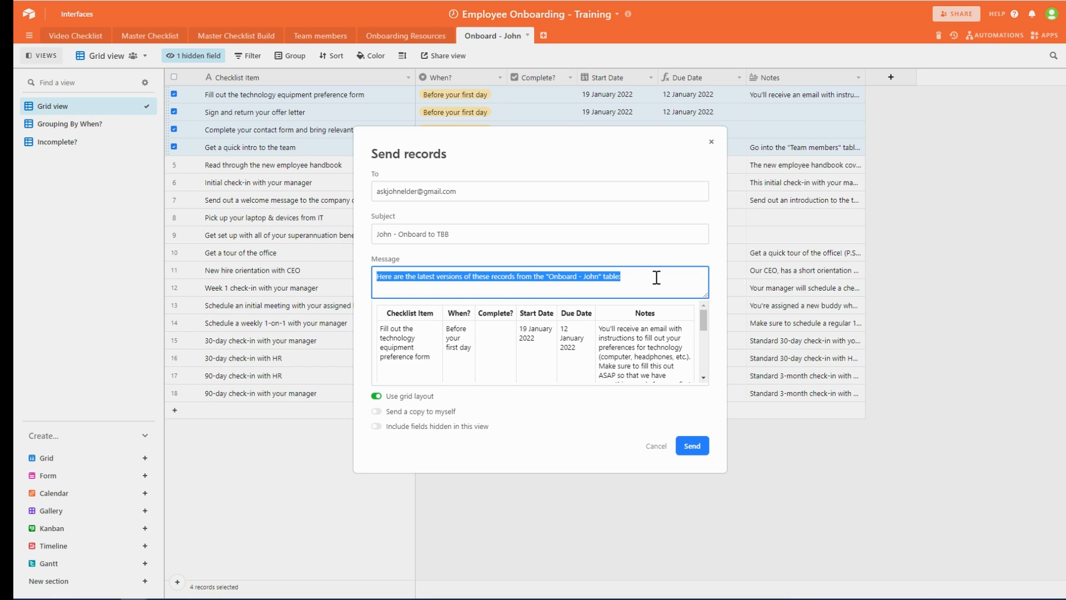
{"action": "type", "text": "Here is your "}
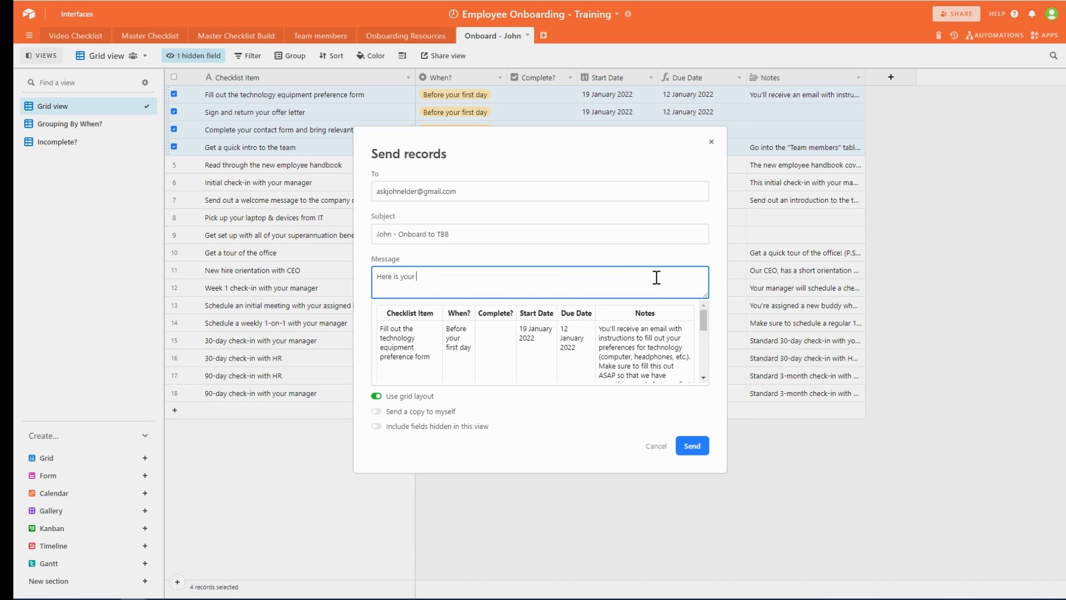
{"action": "type", "text": "checklist prior to starting on your first day!"}
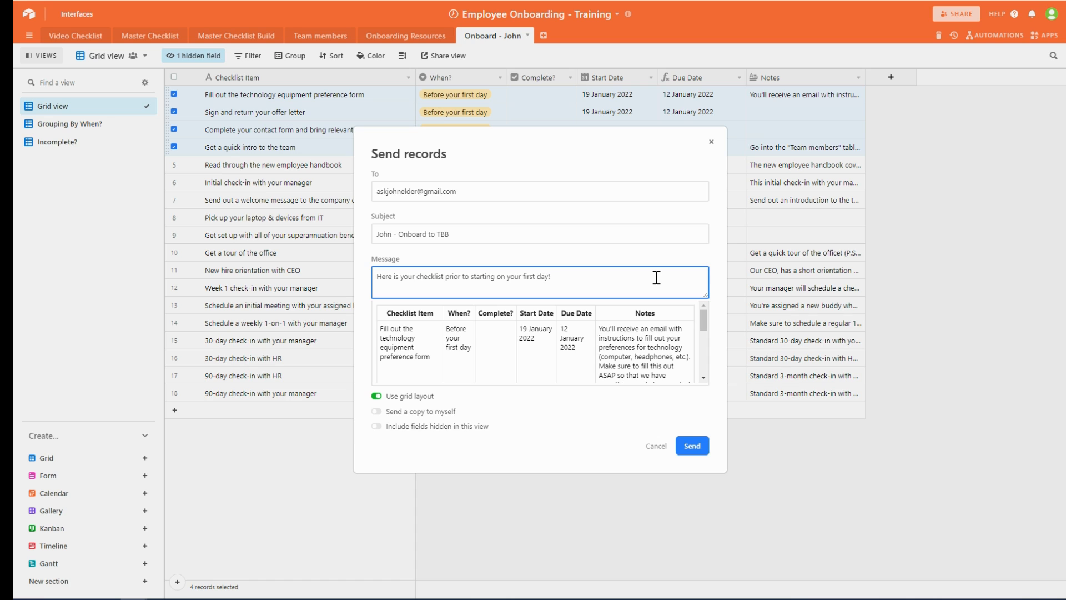
- Add a 'Welcome' line below the message
{"action": "key", "text": "Return"}
{"action": "key", "text": "Return"}
{"action": "type", "text": "Welcome"}
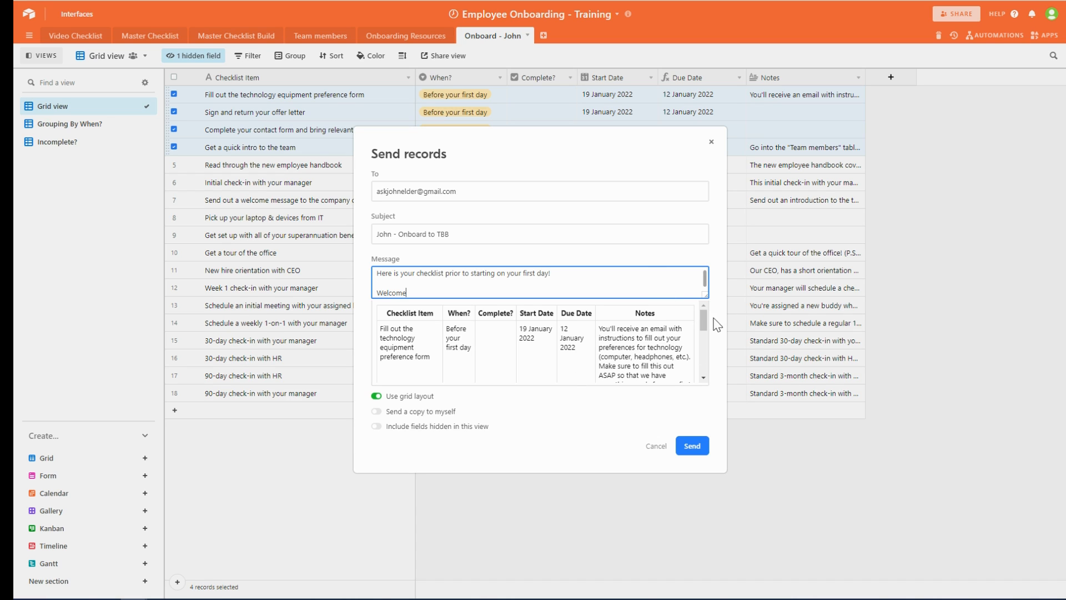
{"action": "left_click_drag", "start_coordinate": [704, 321], "coordinate": [708, 377]}
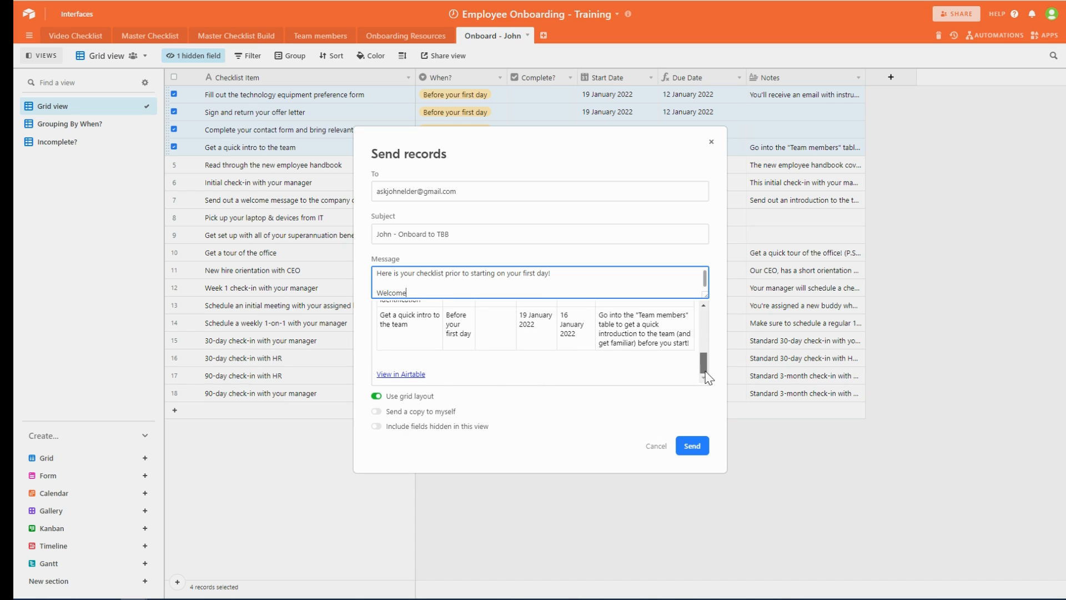
- Keep the grid layout, turn on Send a copy to myself, and send the email
{"action": "left_click", "coordinate": [376, 396]}
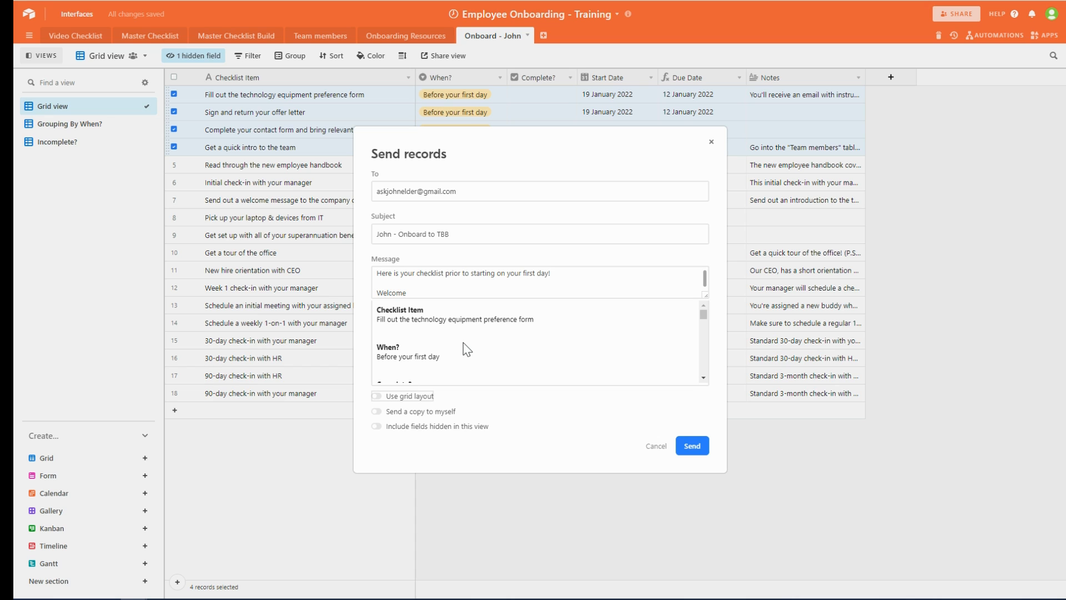
{"action": "scroll", "coordinate": [463, 342], "scroll_direction": "down", "scroll_amount": 10}
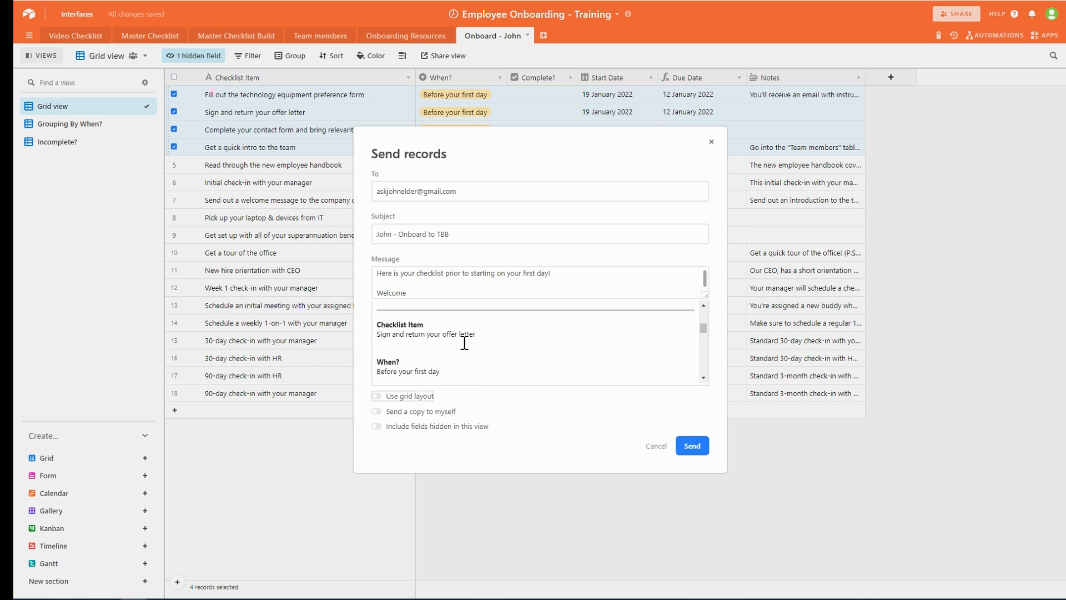
{"action": "scroll", "coordinate": [463, 342], "scroll_direction": "down", "scroll_amount": 5}
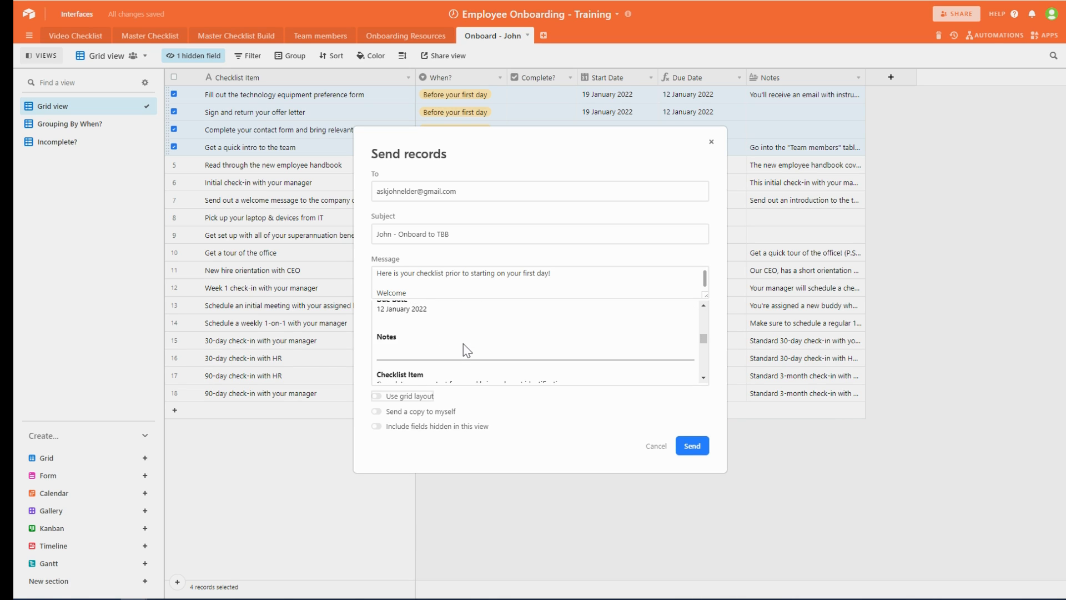
{"action": "scroll", "coordinate": [463, 344], "scroll_direction": "down", "scroll_amount": 3}
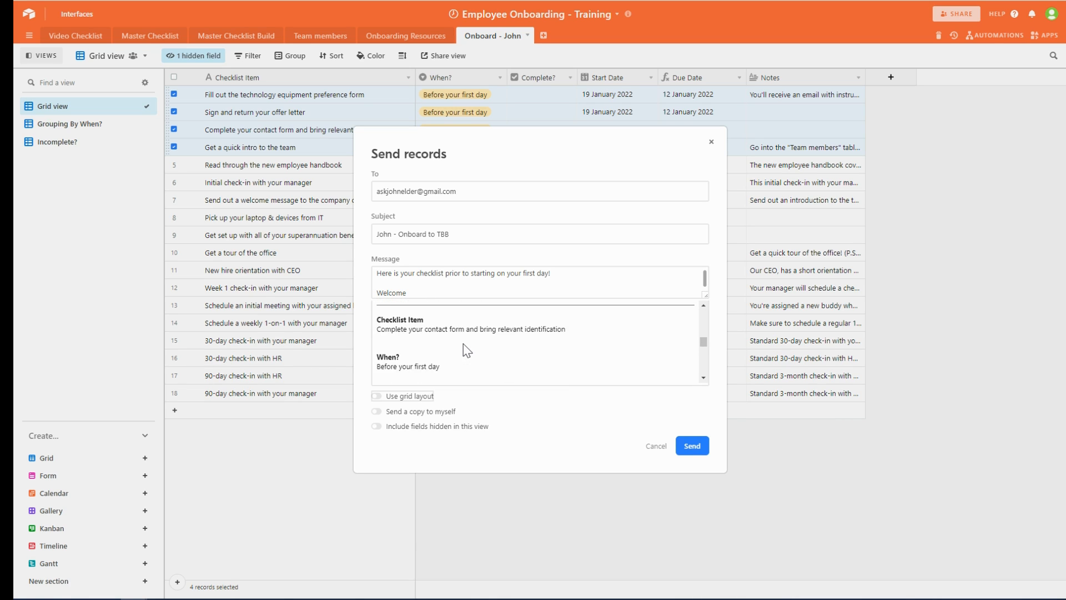
{"action": "left_click", "coordinate": [378, 397]}
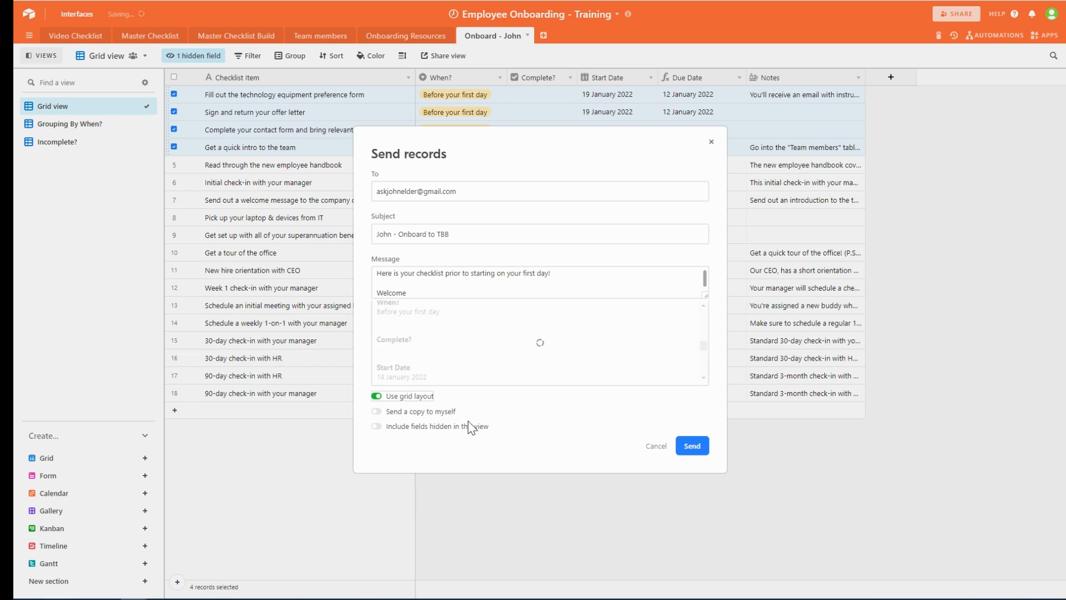
{"action": "left_click", "coordinate": [376, 411]}
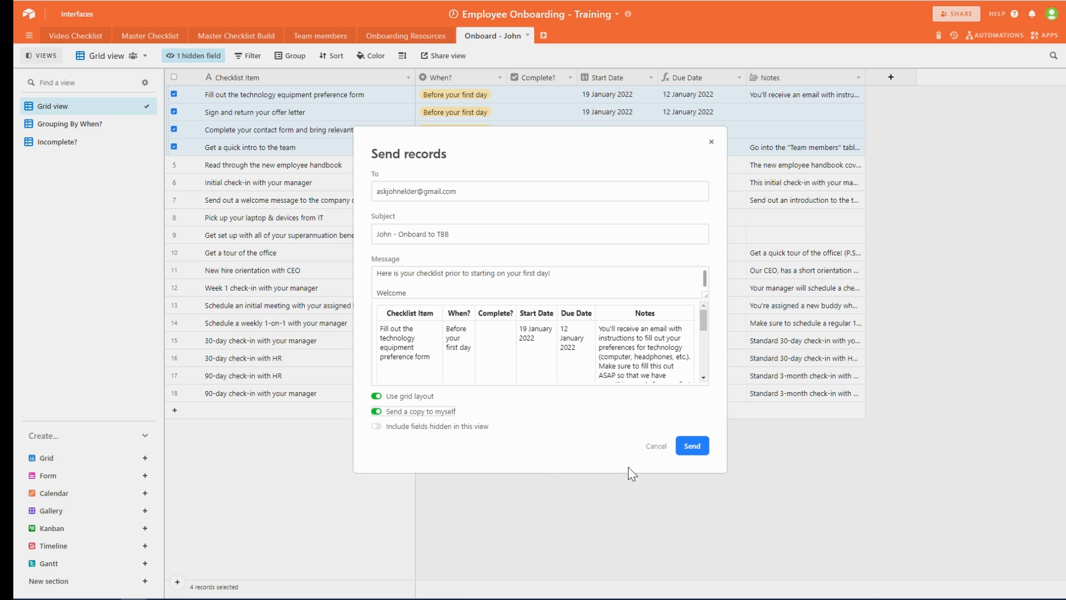
{"action": "left_click", "coordinate": [693, 447]}
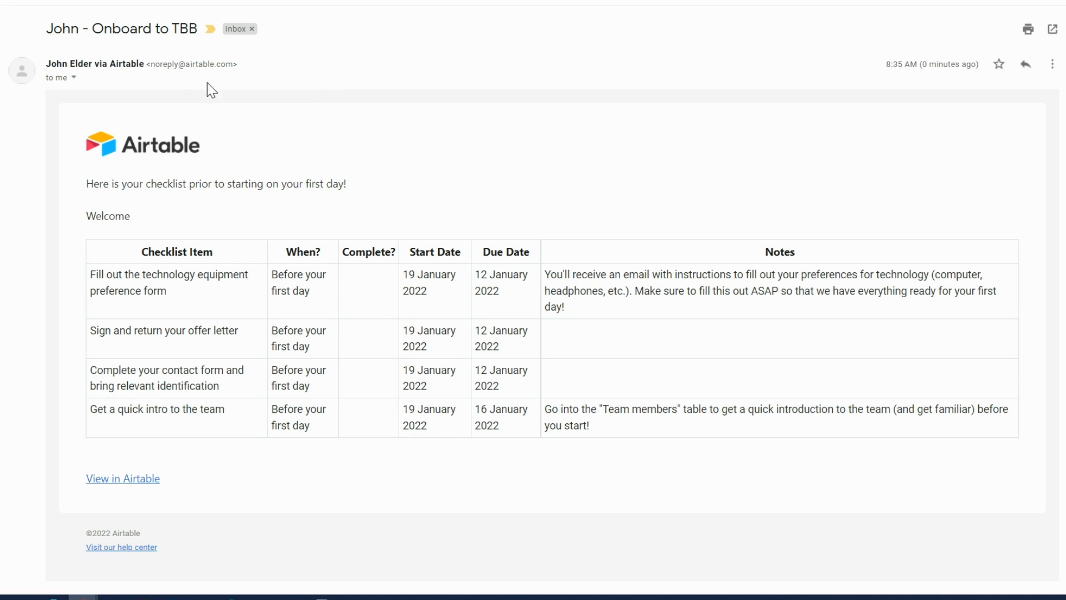
- Select and then deselect the sender's address in the received Airtable email
{"action": "left_click_drag", "start_coordinate": [152, 66], "coordinate": [236, 65]}
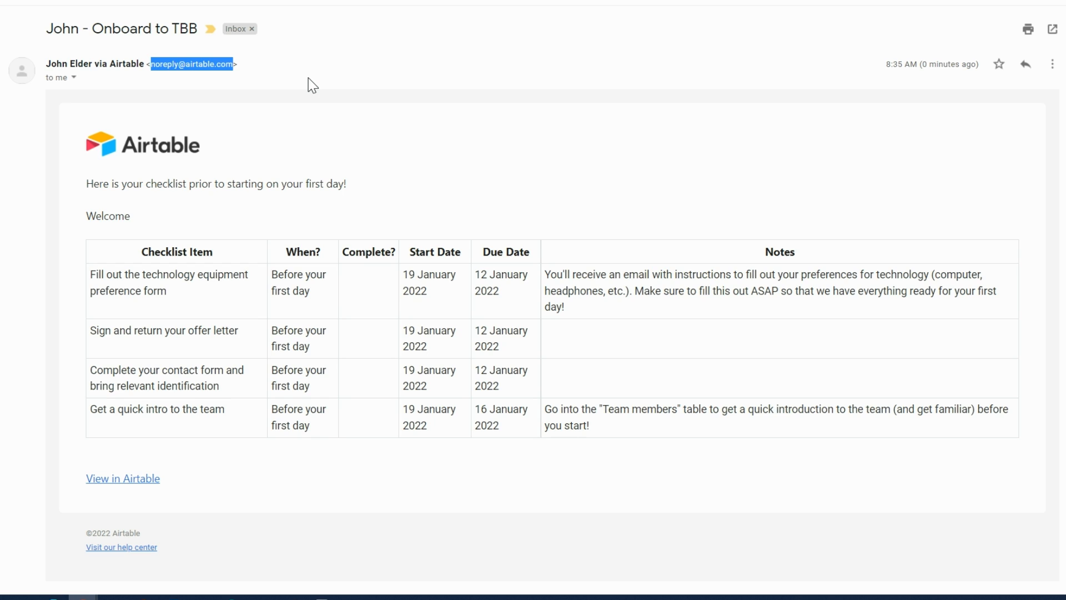
{"action": "left_click", "coordinate": [249, 67]}
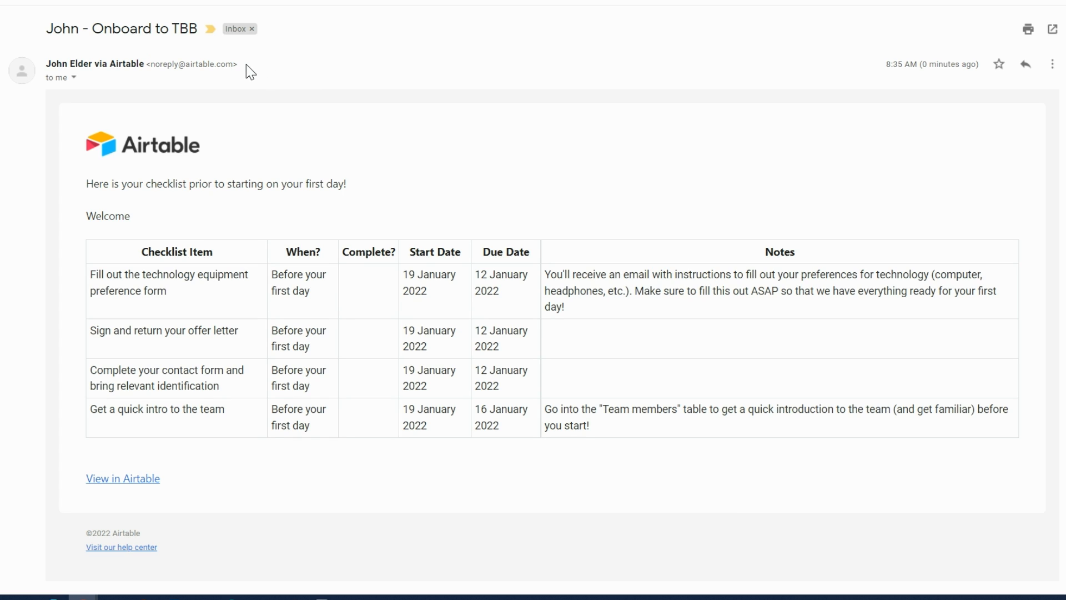